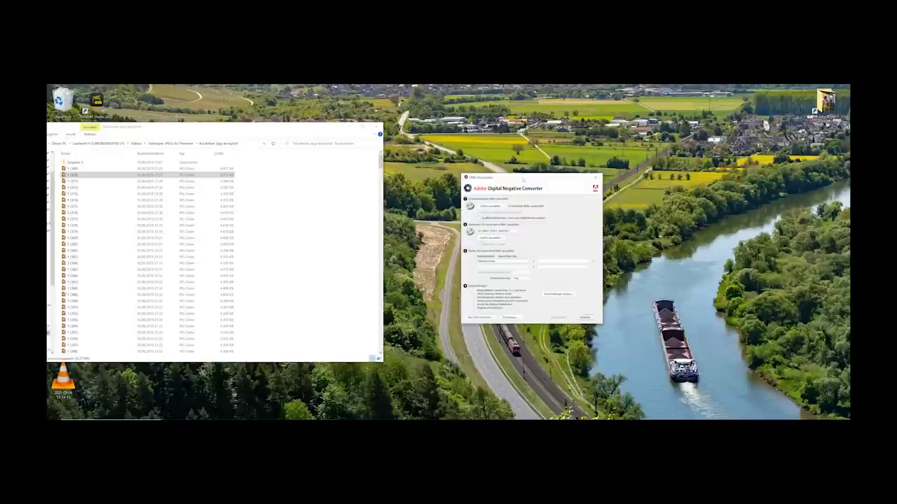
pyautogui.moveTo(522, 180); pyautogui.dragTo(492, 184)
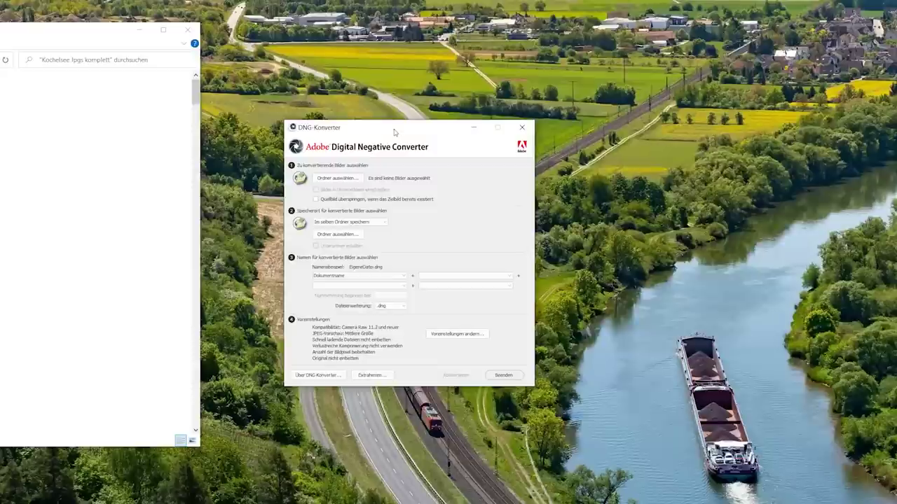
pyautogui.moveTo(393, 132); pyautogui.dragTo(367, 154)
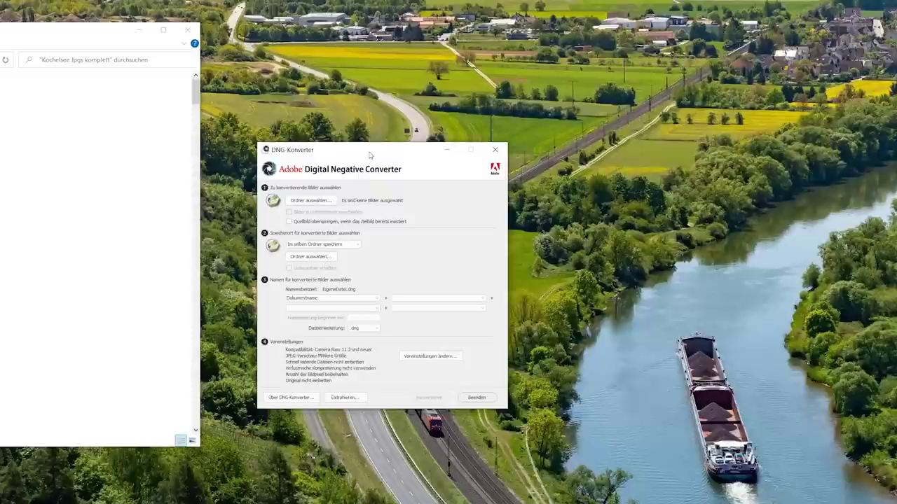
pyautogui.moveTo(370, 155); pyautogui.dragTo(360, 142)
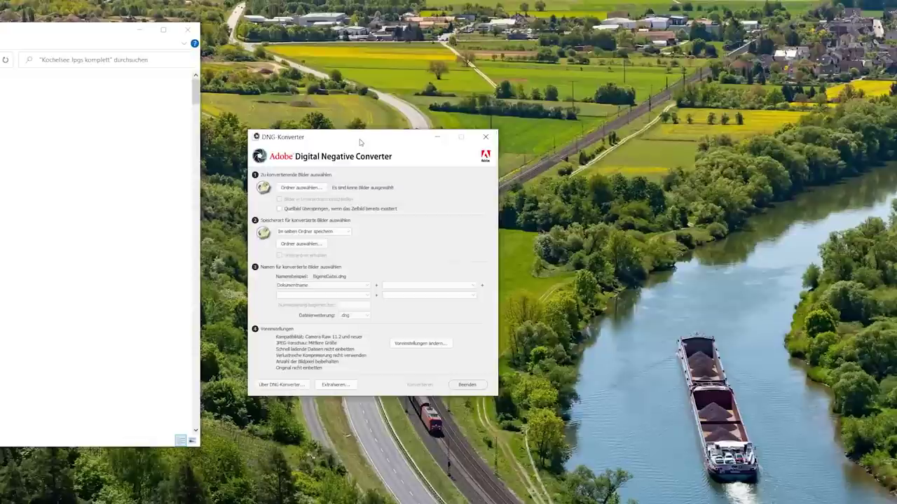
pyautogui.moveTo(359, 142); pyautogui.dragTo(326, 150)
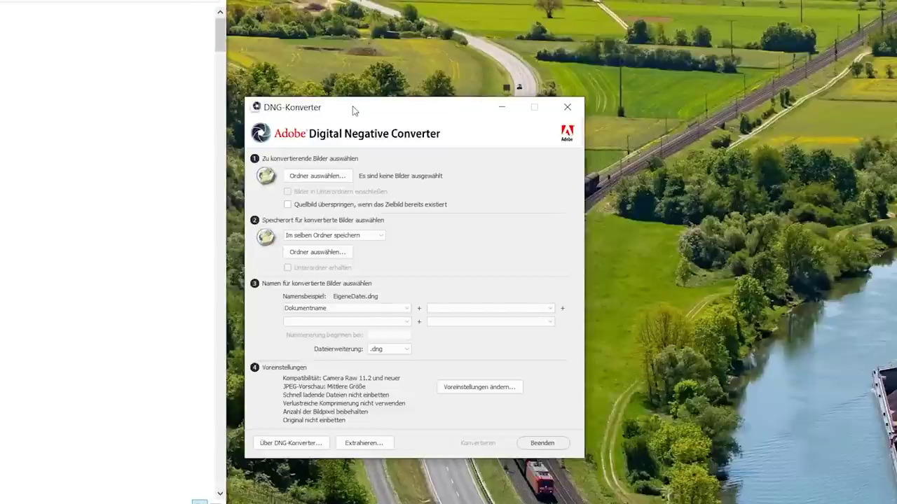
pyautogui.moveTo(352, 110); pyautogui.dragTo(354, 139)
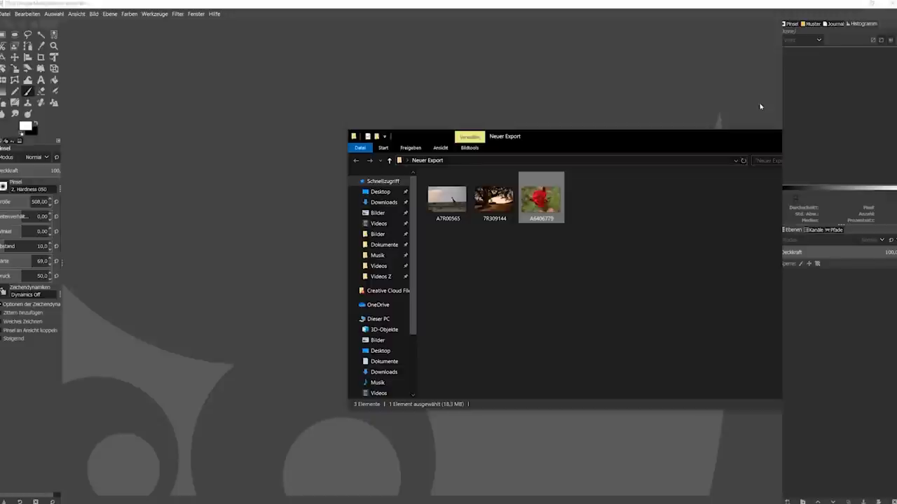
# Open the photo 7R309144 from the Neuer Export folder in GIMP and raise its black input level with Levels
pyautogui.click(496, 203)
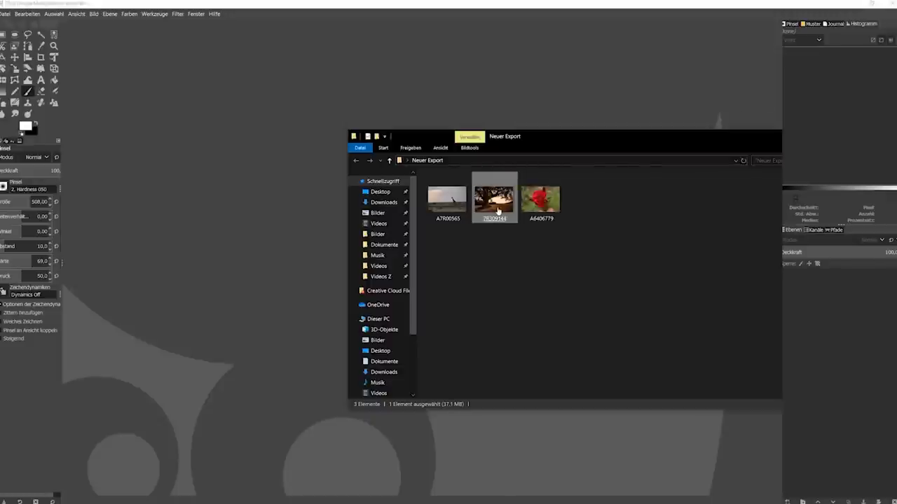
pyautogui.rightClick(499, 210)
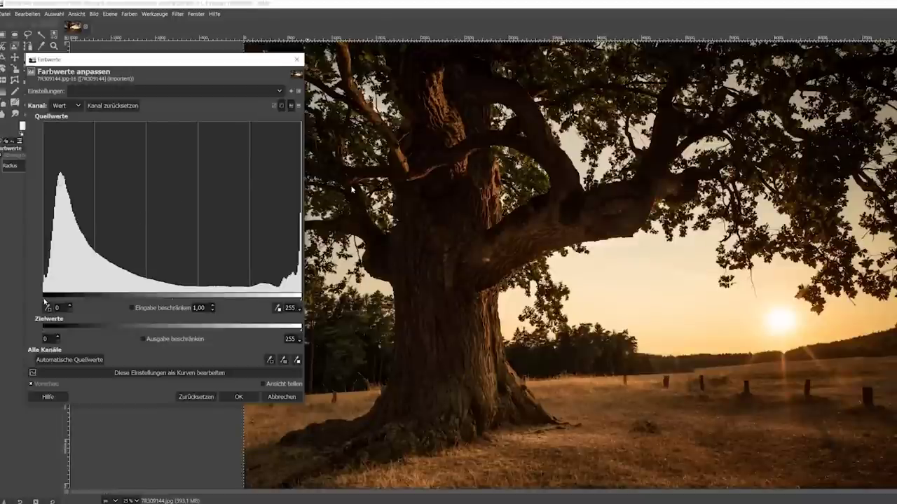
pyautogui.moveTo(44, 301); pyautogui.dragTo(60, 300)
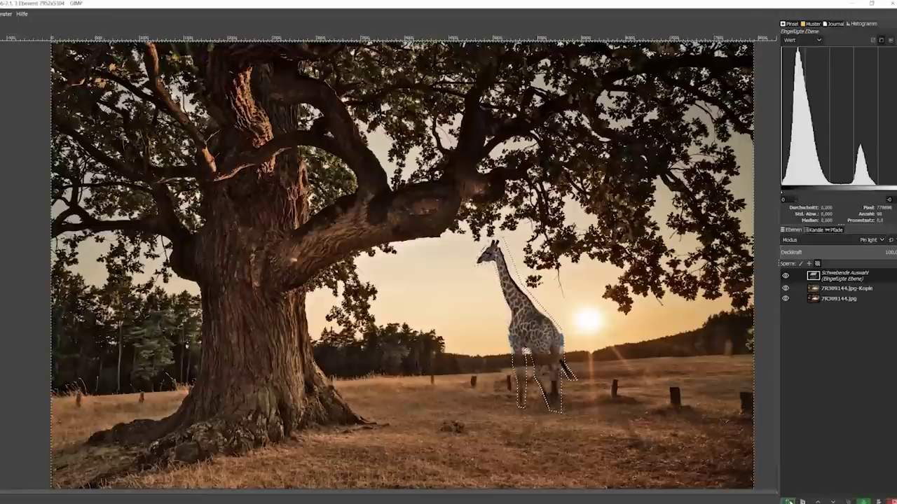
# Convert the pasted giraffe's floating selection into a new layer and toggle that layer's visibility off and on
pyautogui.click(788, 501)
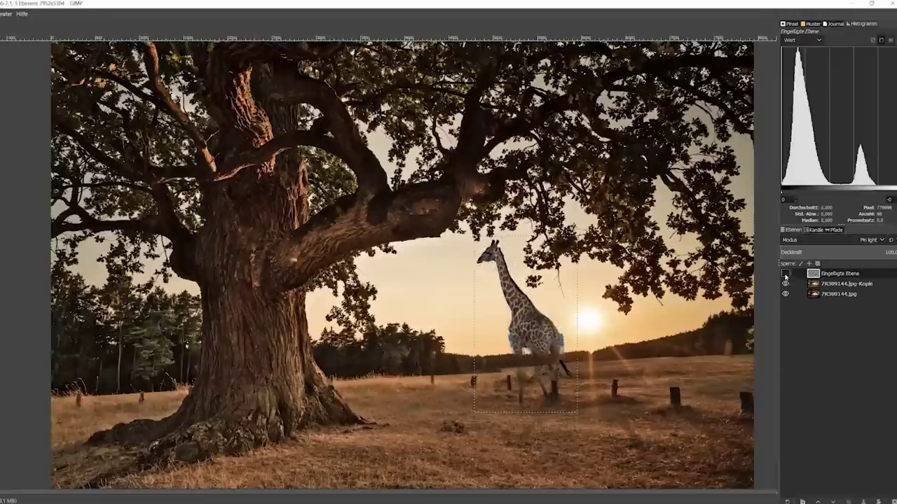
pyautogui.click(785, 274)
pyautogui.click(786, 274)
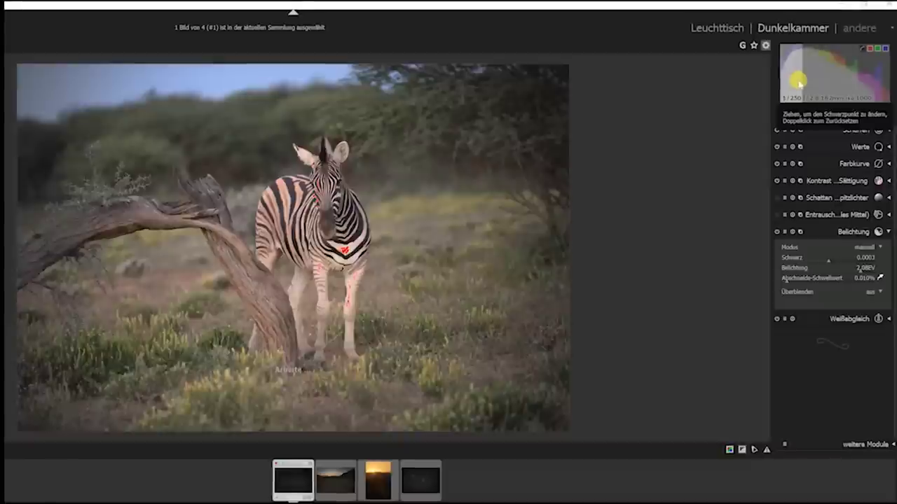
# In darktable, set the zebra photo's black level to 0.0040 and turn off the over- and underexposure indicator
pyautogui.moveTo(798, 83); pyautogui.dragTo(794, 84)
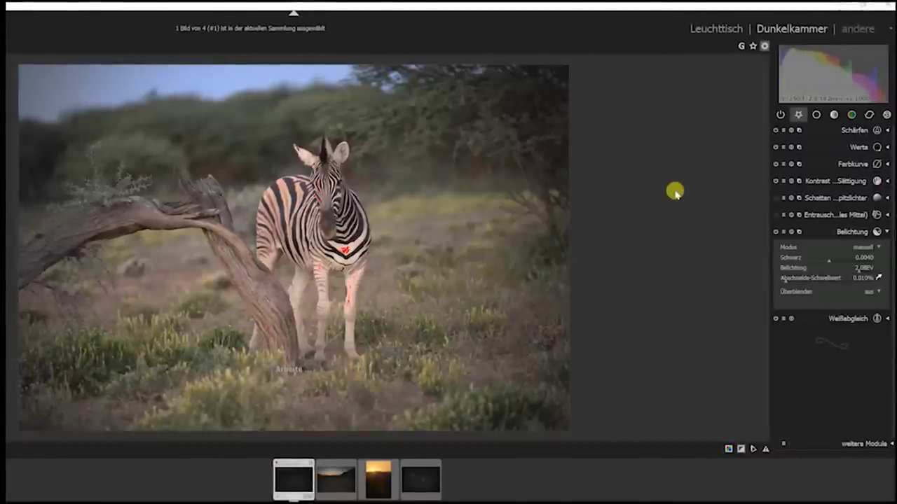
pyautogui.press('o')
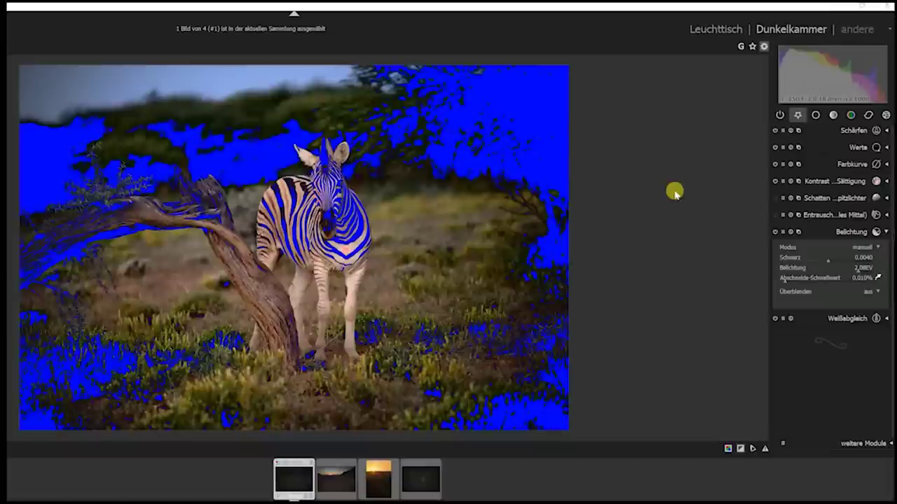
pyautogui.click(740, 448)
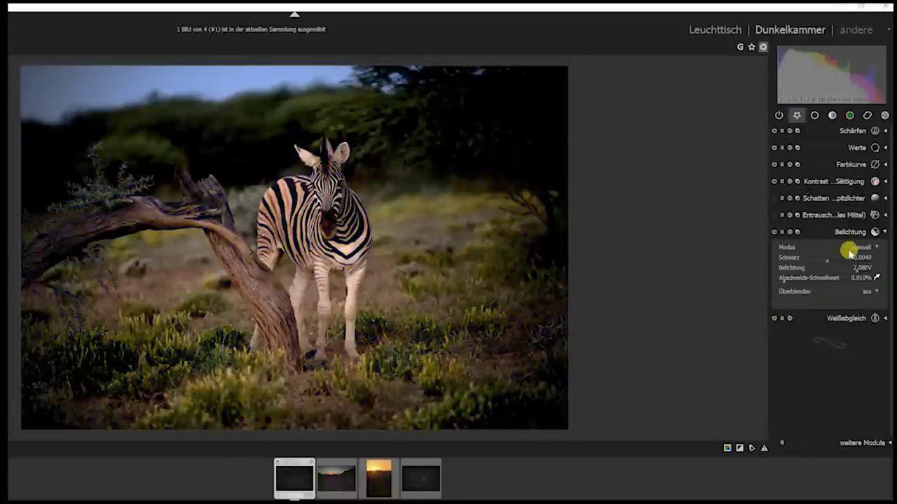
# Reset the exposure module, set the zebra photo's exposure to about 2.10 EV, and collapse the module
pyautogui.click(789, 232)
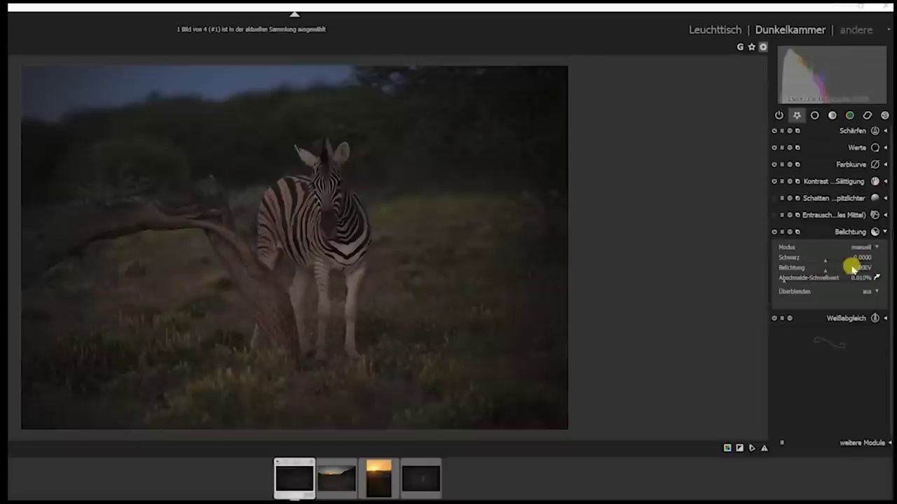
pyautogui.moveTo(851, 267); pyautogui.dragTo(861, 264)
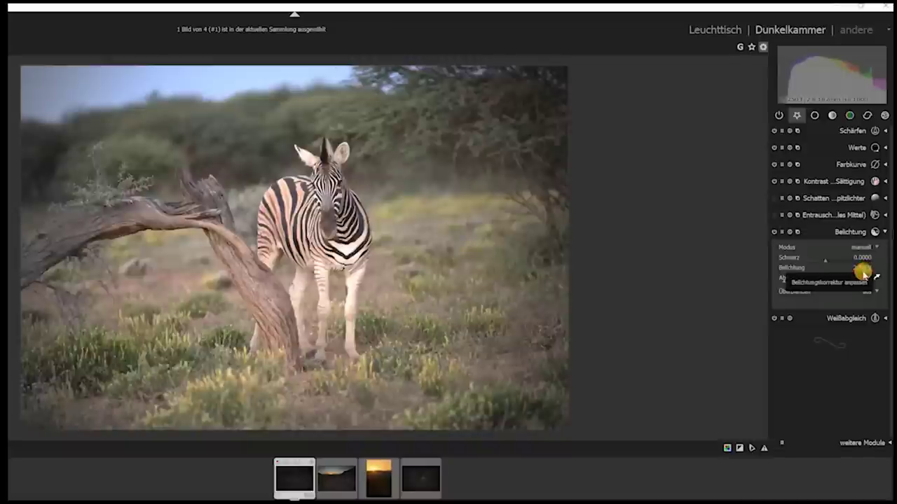
pyautogui.moveTo(862, 273)
pyautogui.mouseDown()
pyautogui.moveTo(875, 273)
pyautogui.moveTo(861, 267)
pyautogui.mouseUp()
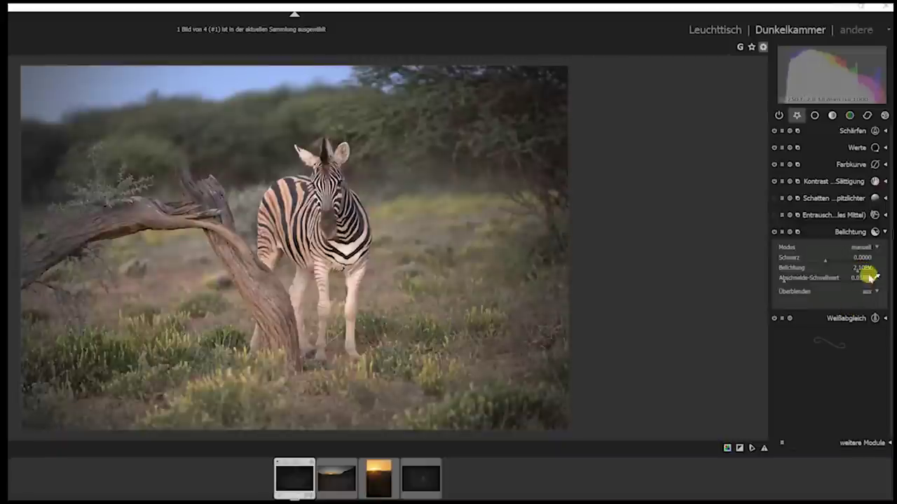
pyautogui.click(879, 232)
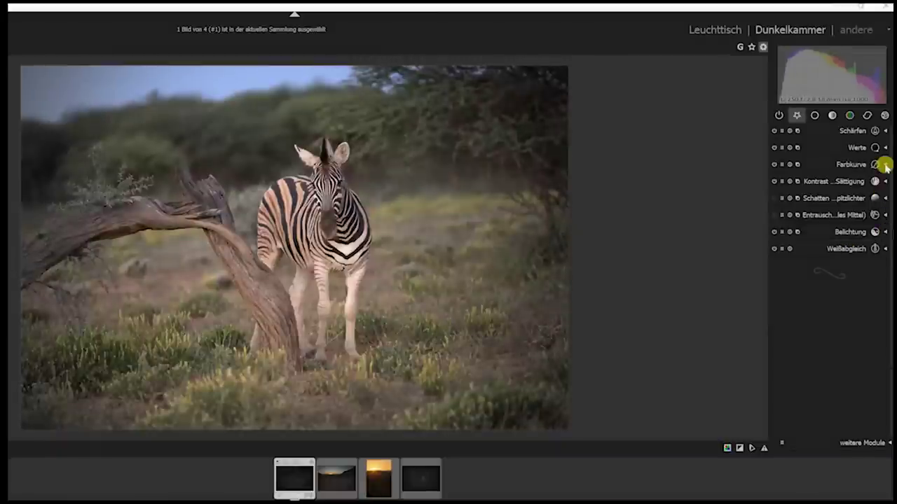
# Try adding a shadow point to the L channel of the tone curve and reset the curve to a straight line
pyautogui.click(884, 165)
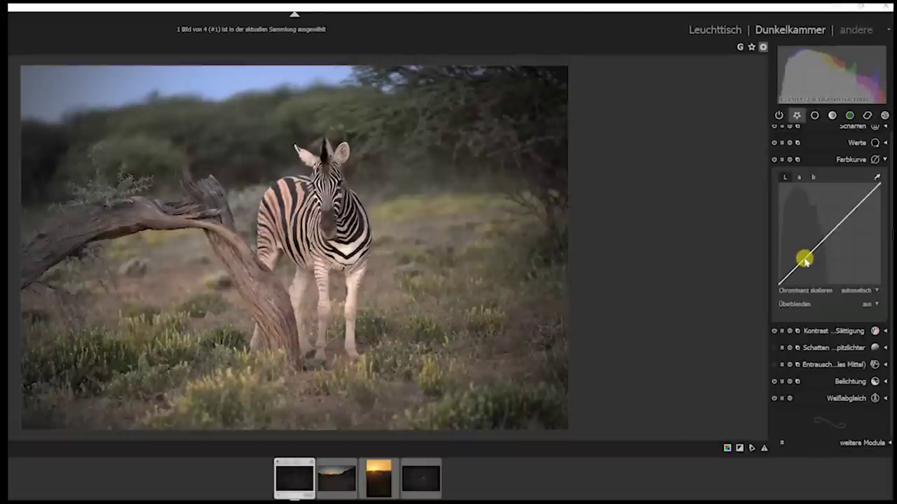
pyautogui.moveTo(804, 261); pyautogui.dragTo(803, 259)
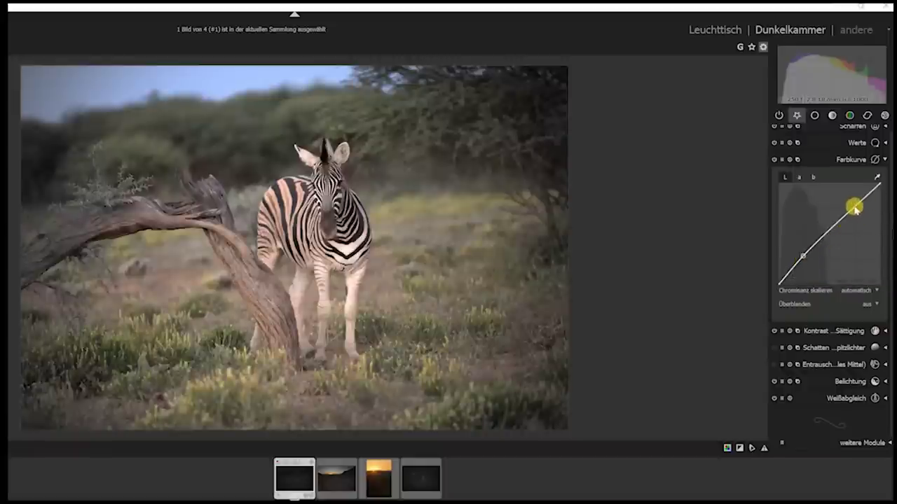
pyautogui.doubleClick(856, 208)
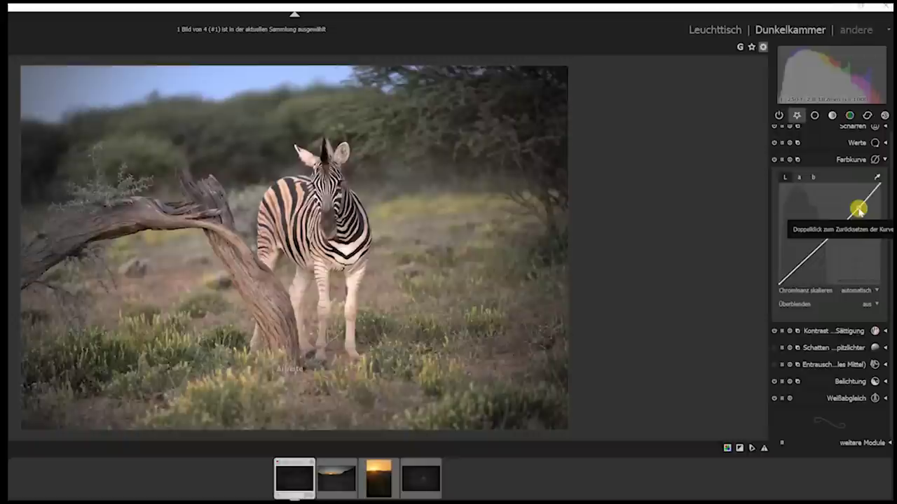
pyautogui.doubleClick(806, 260)
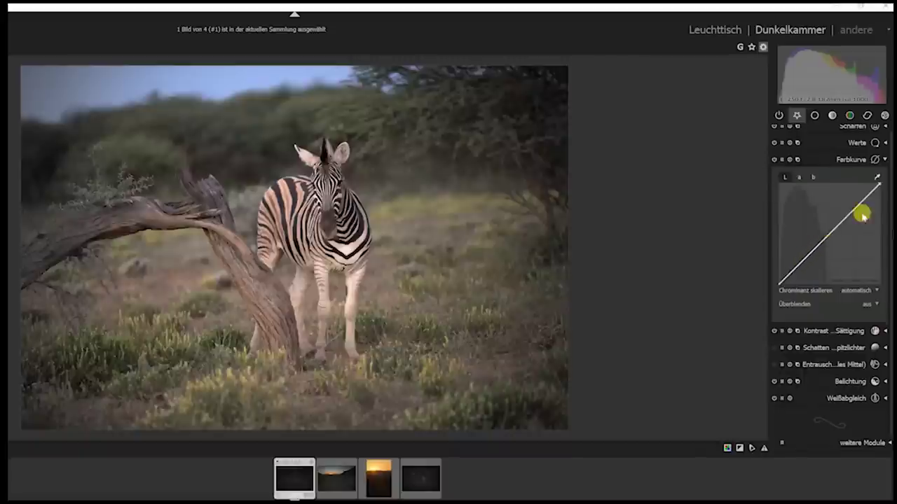
# Skip forward in the Darktable tutorial video past 12:51
pyautogui.moveTo(338, 475)
pyautogui.click(621, 470)
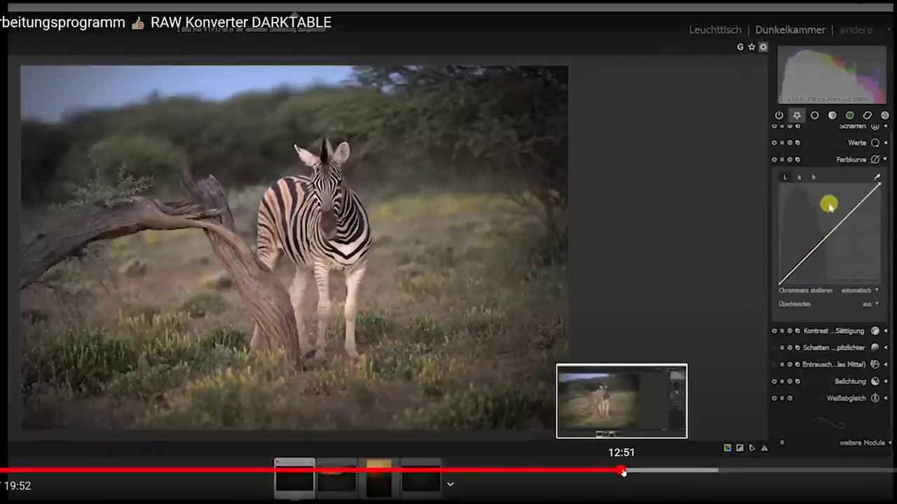
pyautogui.click(666, 470)
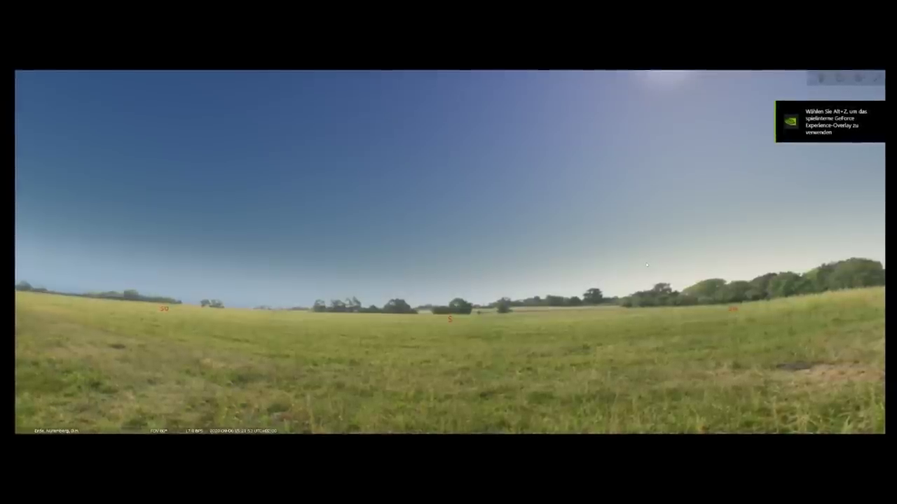
# In Stellarium, look around the grassy landscape along the southern horizon and widen the field of view
pyautogui.moveTo(388, 279); pyautogui.dragTo(391, 237)
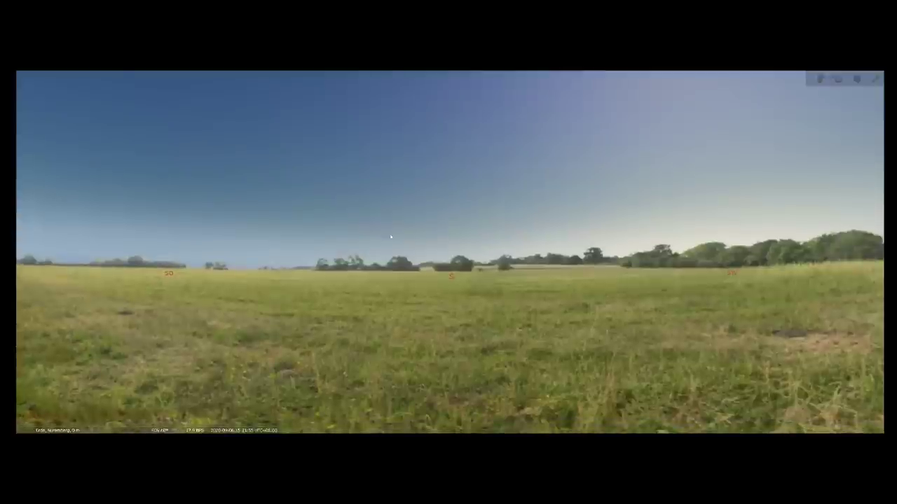
pyautogui.moveTo(449, 243); pyautogui.dragTo(409, 242)
pyautogui.scroll(-5, 473, 245)
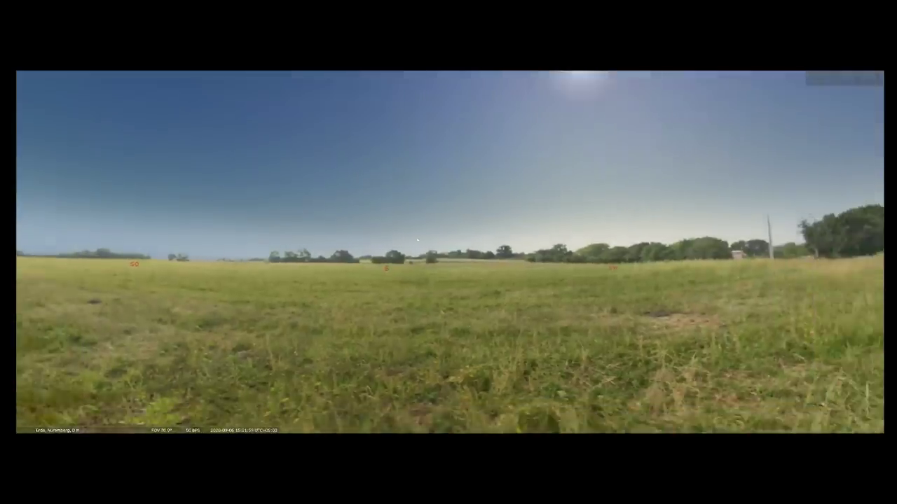
pyautogui.moveTo(26, 287)
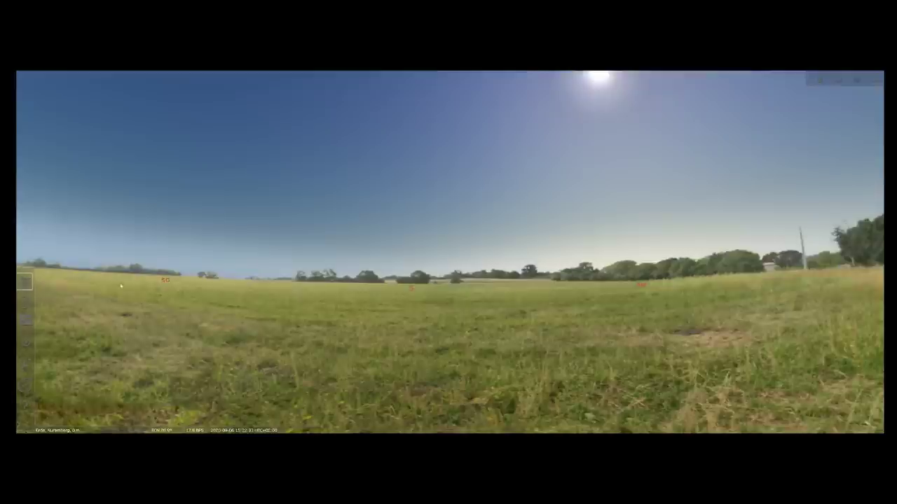
pyautogui.moveTo(209, 288); pyautogui.dragTo(243, 277)
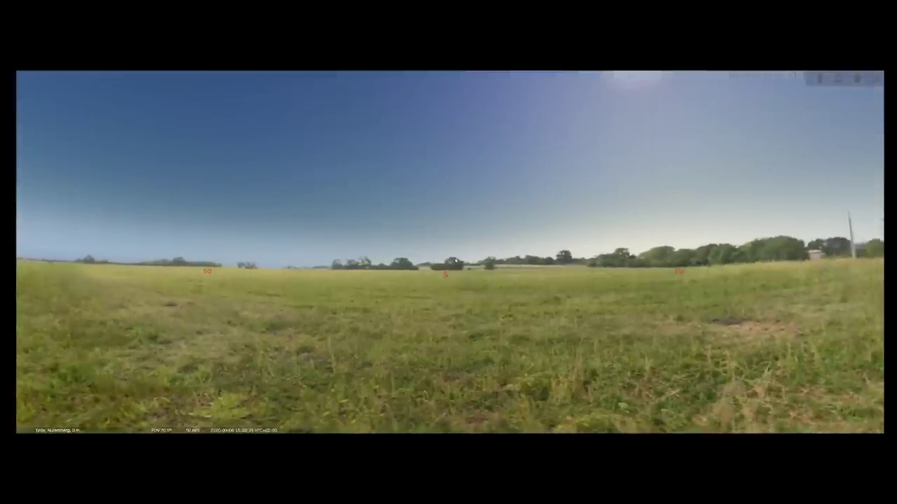
pyautogui.press('Left')
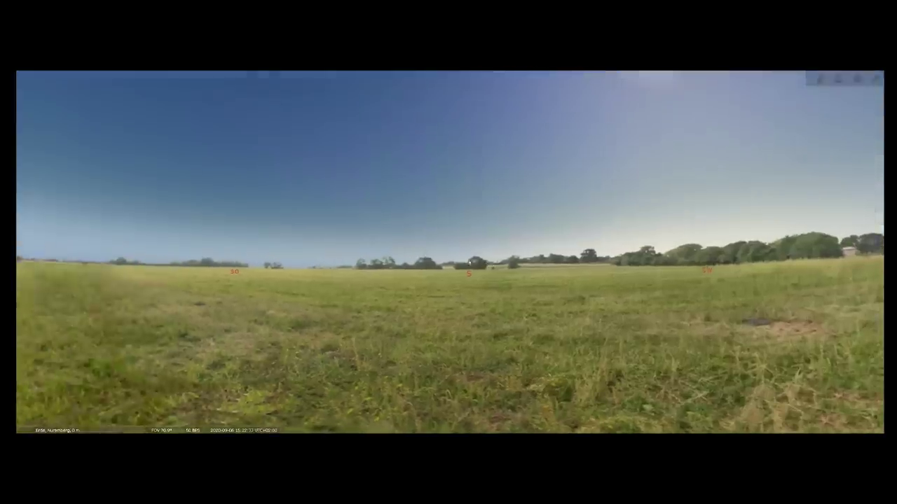
pyautogui.press('Right')
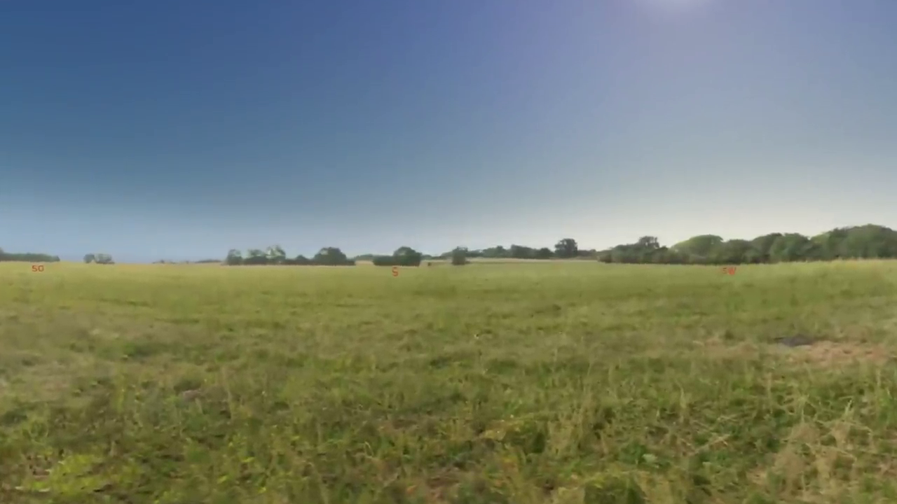
# Search the location list for "nuern" and set the observing location to Nuernberg, Germany
pyautogui.press('F6')
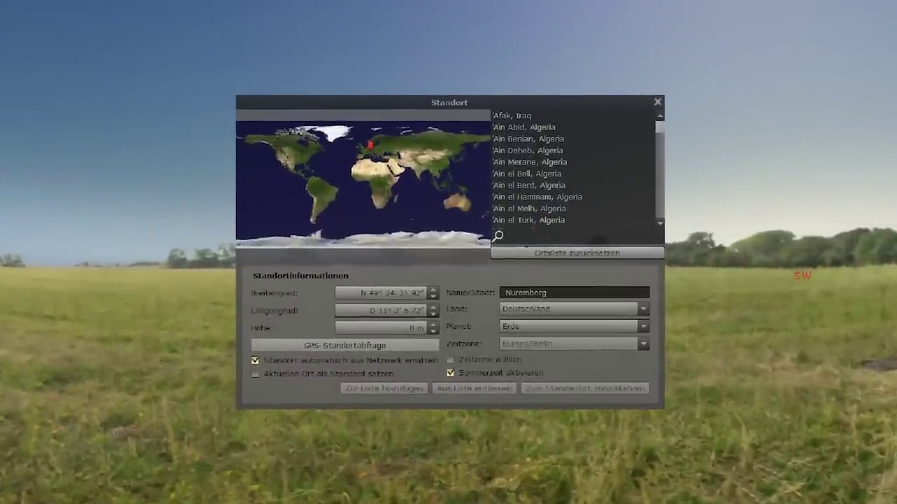
pyautogui.write('n')
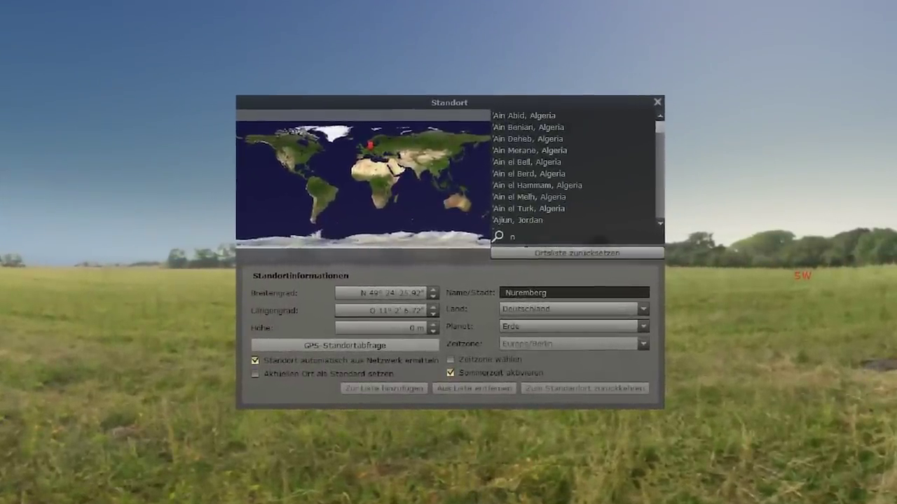
pyautogui.write('u')
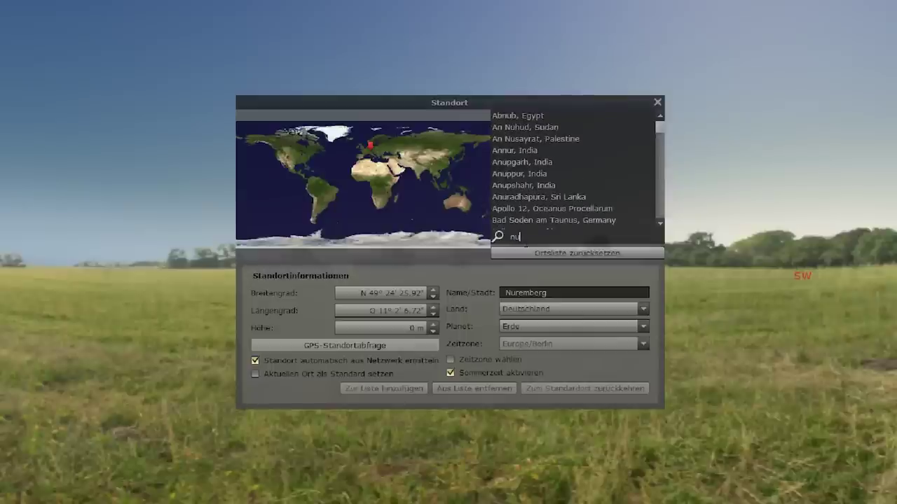
pyautogui.write('em')
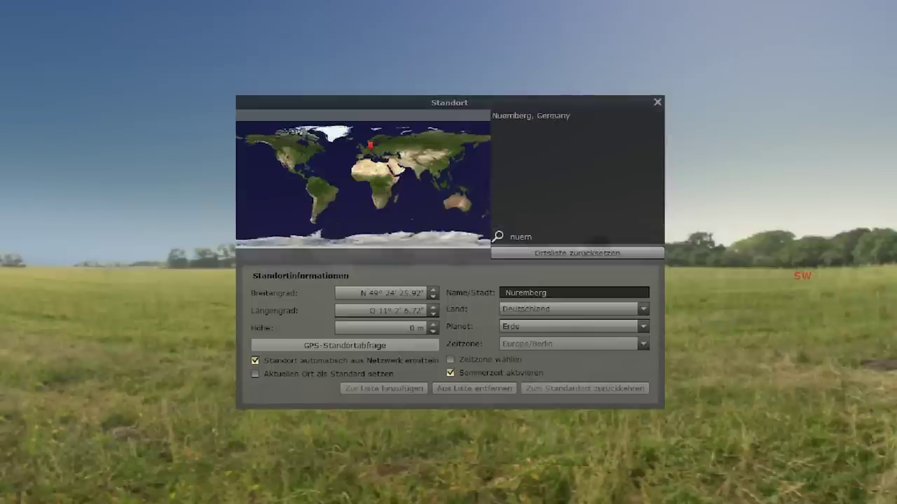
pyautogui.click(524, 116)
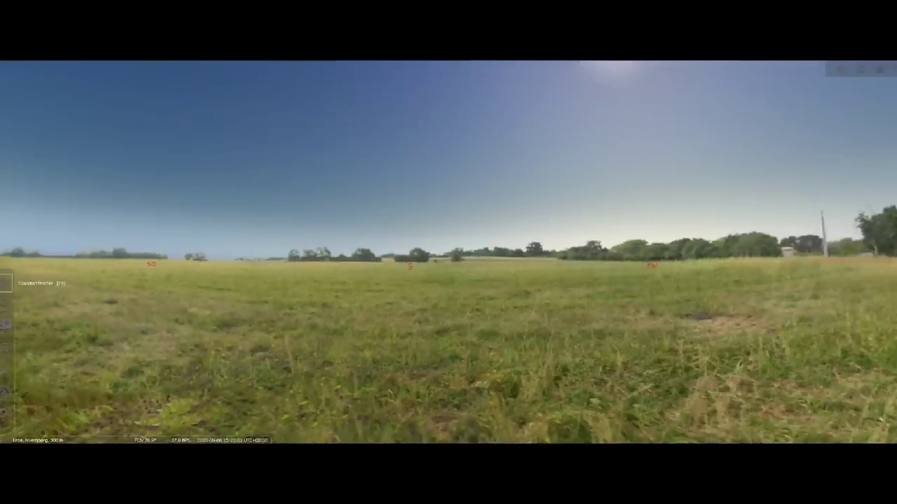
# Open the date and time window and set the hour to 21 on 6 September 2020
pyautogui.moveTo(35, 433)
pyautogui.moveTo(3, 327)
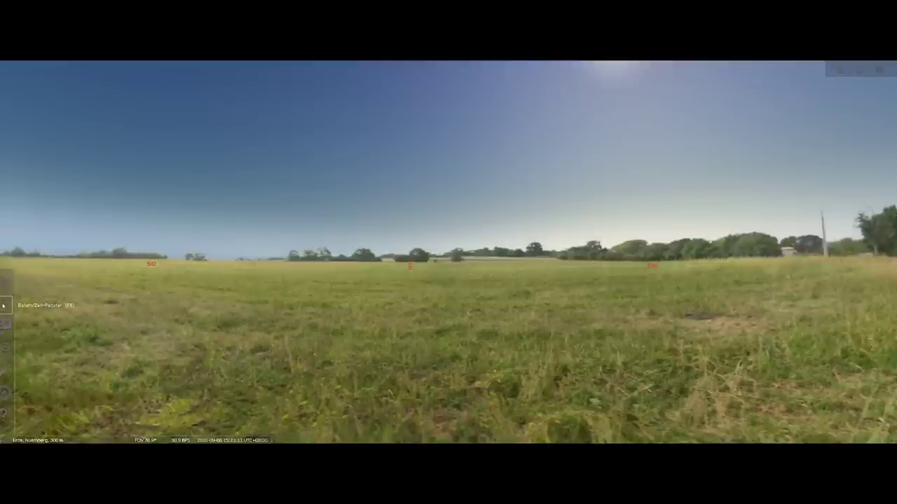
pyautogui.click(4, 305)
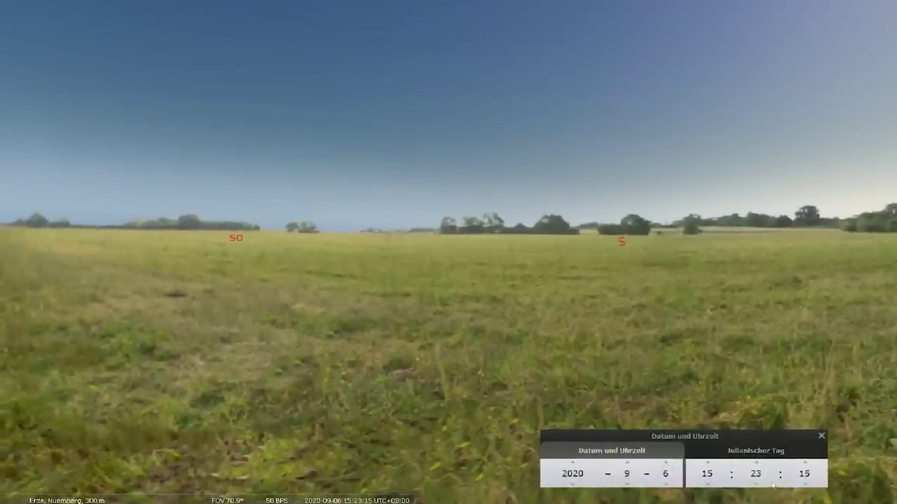
pyautogui.moveTo(887, 22); pyautogui.dragTo(890, 65)
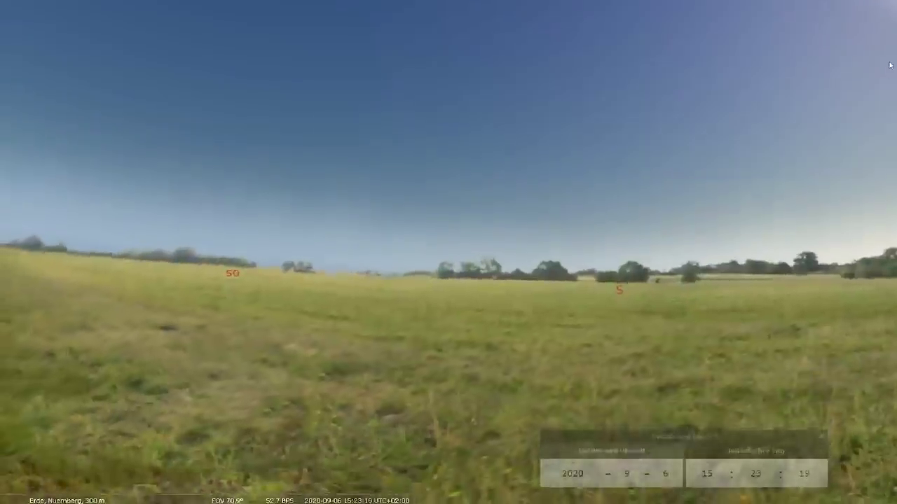
pyautogui.moveTo(877, 228); pyautogui.dragTo(873, 187)
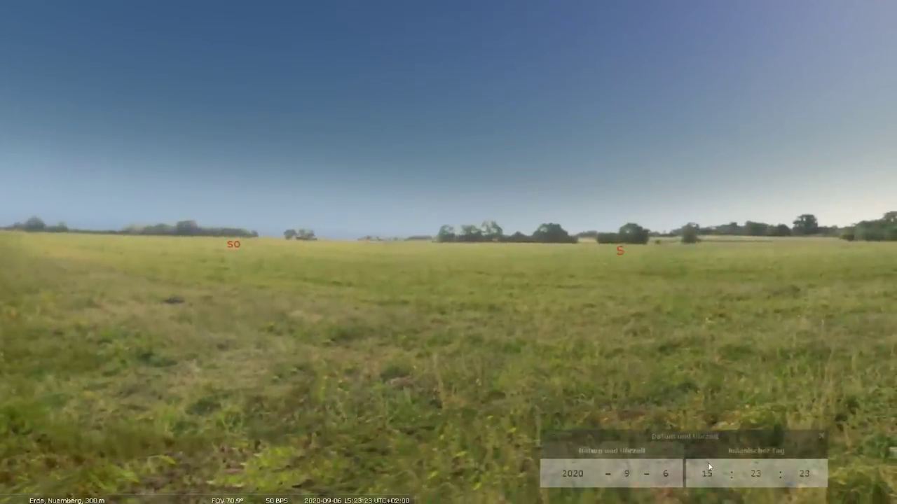
pyautogui.scroll(3, 709, 467)
pyautogui.scroll(3, 709, 468)
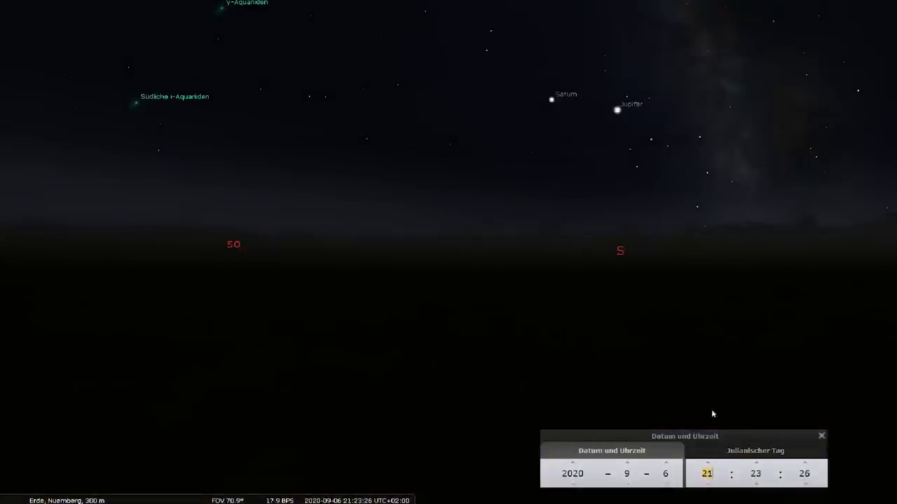
# Turn the view toward the southern night sky, then hide the ground and show it again
pyautogui.moveTo(794, 226); pyautogui.dragTo(741, 248)
pyautogui.moveTo(716, 165); pyautogui.dragTo(639, 190)
pyautogui.moveTo(203, 492)
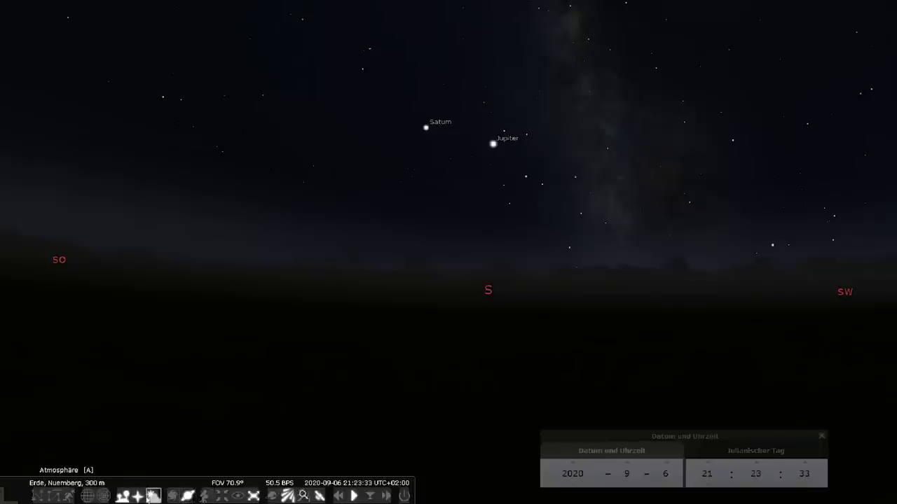
pyautogui.click(125, 496)
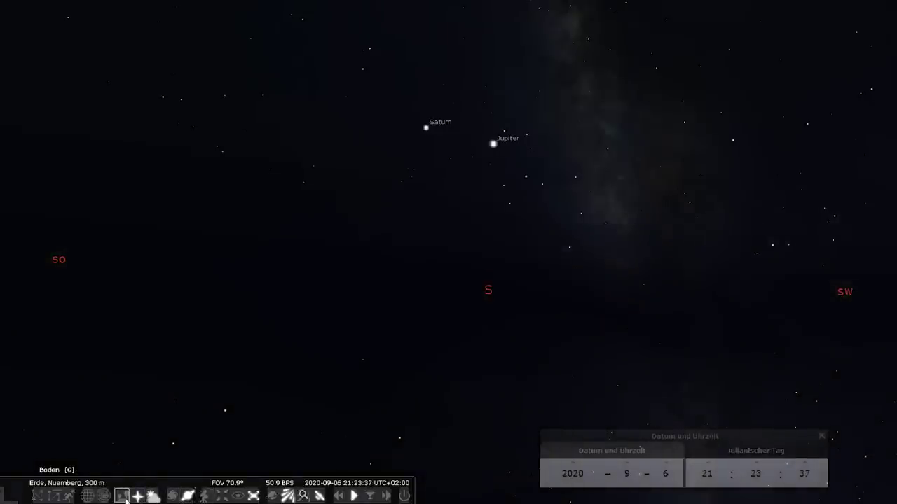
pyautogui.click(125, 497)
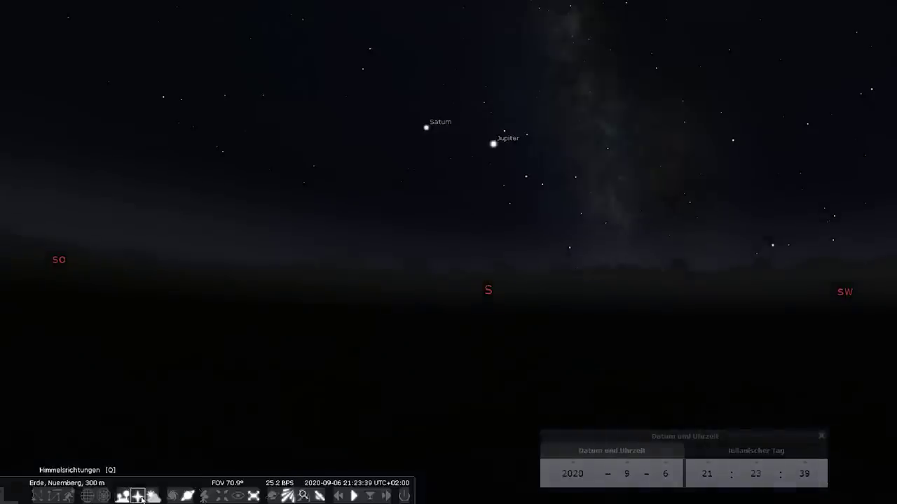
# Turn off the atmosphere display above the southern horizon
pyautogui.click(153, 497)
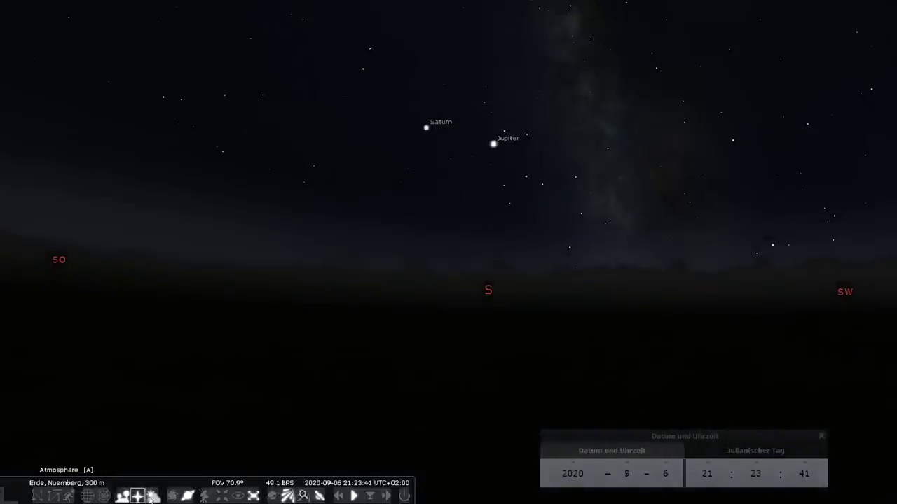
pyautogui.click(153, 497)
pyautogui.moveTo(609, 302); pyautogui.dragTo(734, 387)
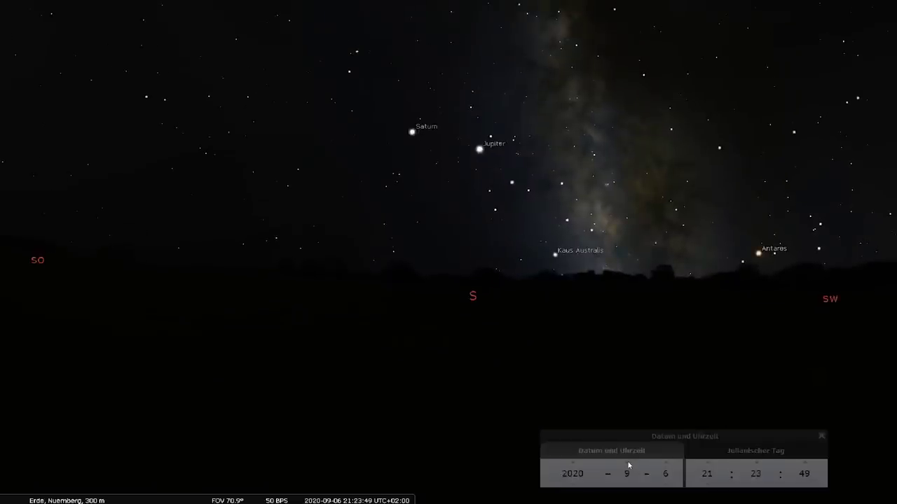
# Advance the date to 6 June 2021 and turn the view toward the southwest
pyautogui.scroll(4, 628, 466)
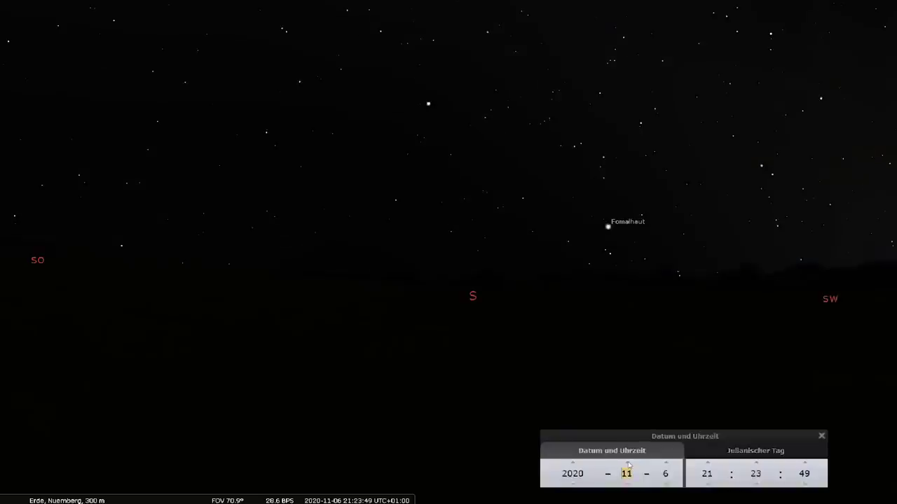
pyautogui.scroll(4, 628, 465)
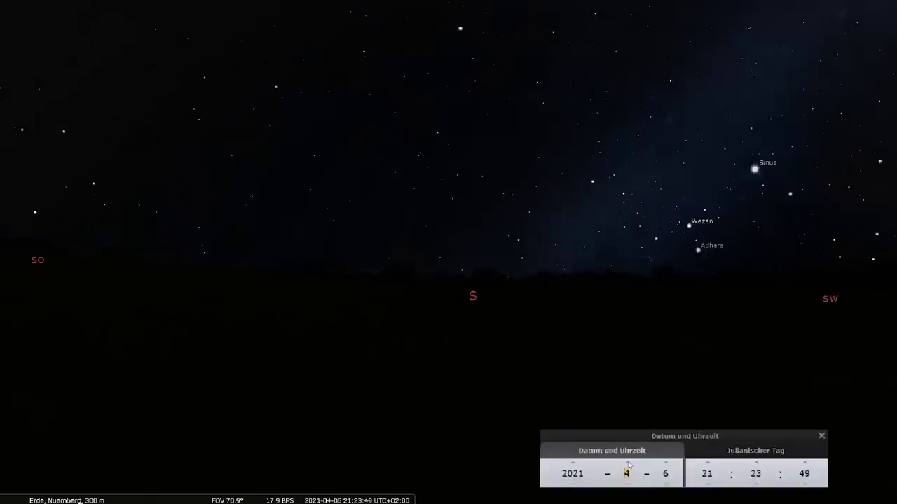
pyautogui.scroll(1, 629, 465)
pyautogui.moveTo(740, 239); pyautogui.dragTo(373, 189)
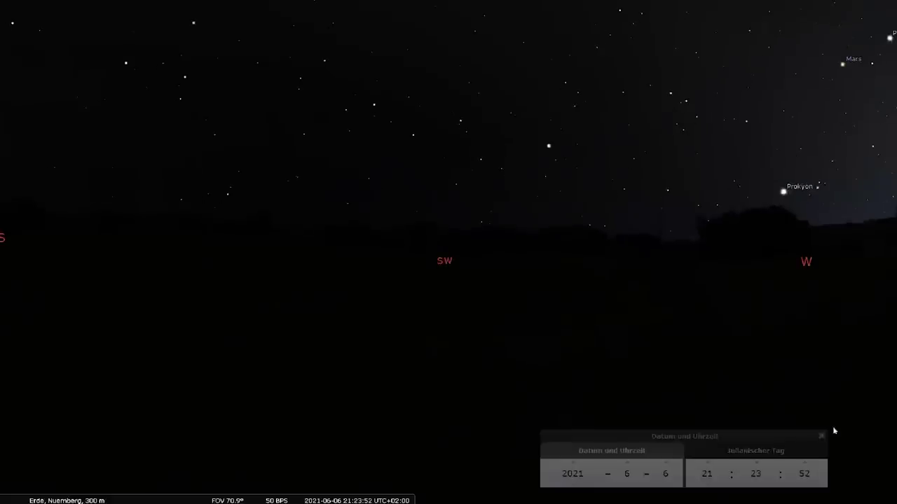
# Step the time past midnight into 7 June 2021, set the hour to 4, and turn the view back toward the south
pyautogui.scroll(5, 713, 467)
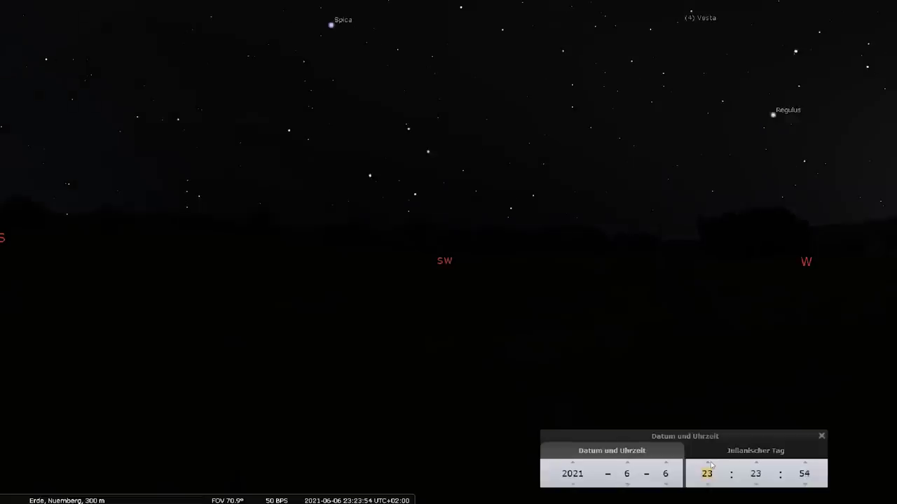
pyautogui.scroll(2, 711, 466)
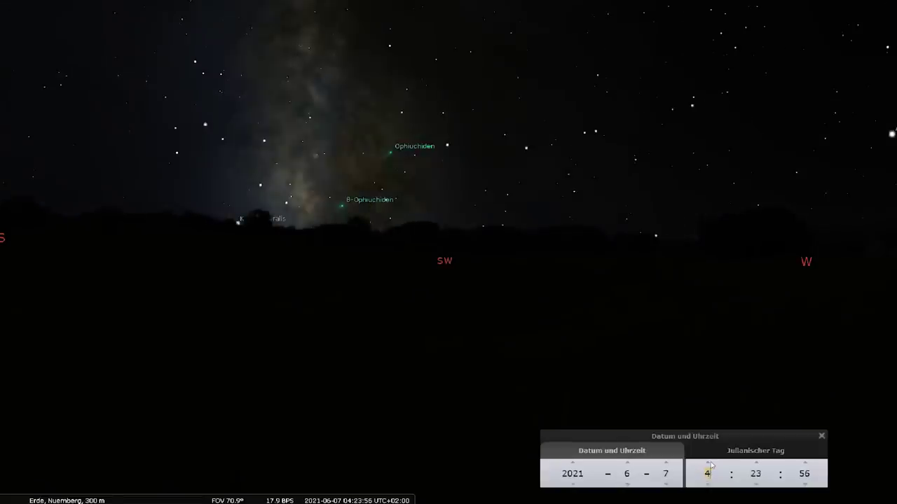
pyautogui.scroll(2, 711, 465)
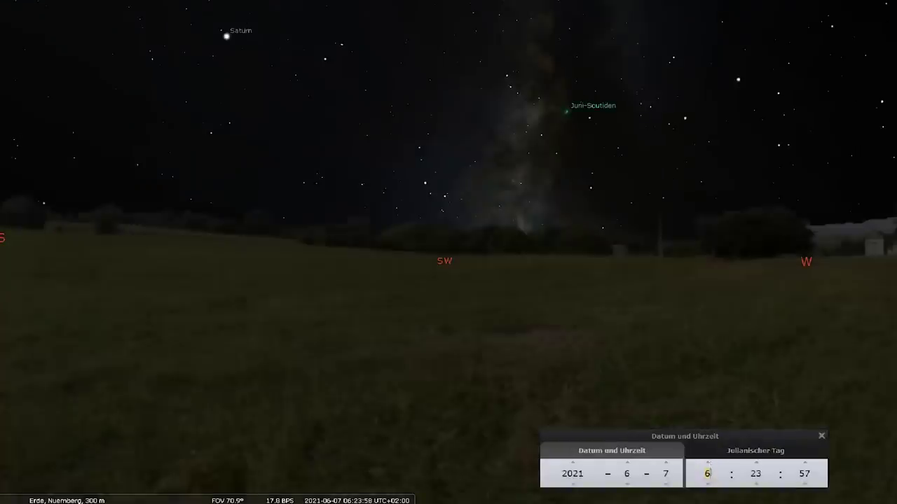
pyautogui.scroll(3, 711, 466)
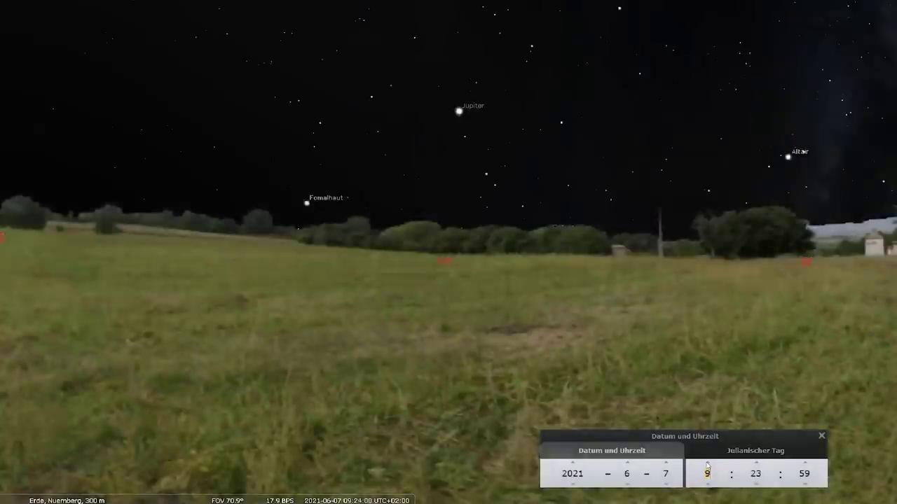
pyautogui.scroll(-5, 707, 468)
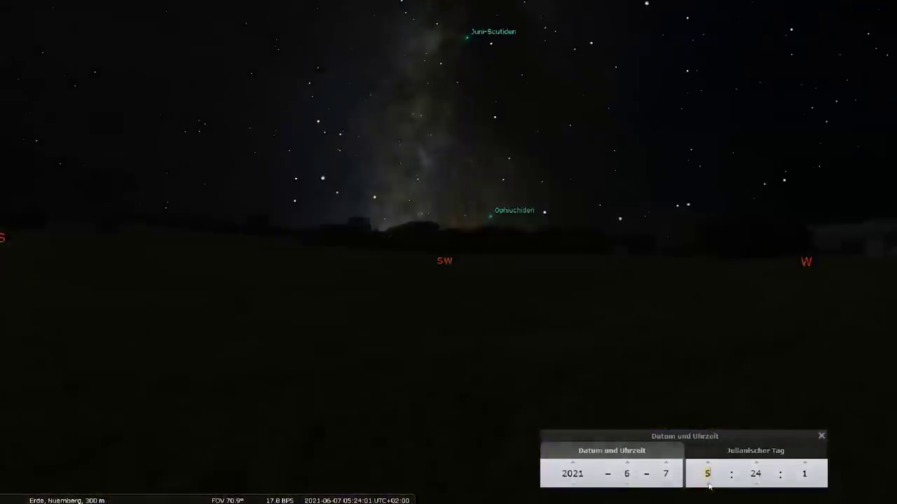
pyautogui.moveTo(521, 303); pyautogui.dragTo(795, 280)
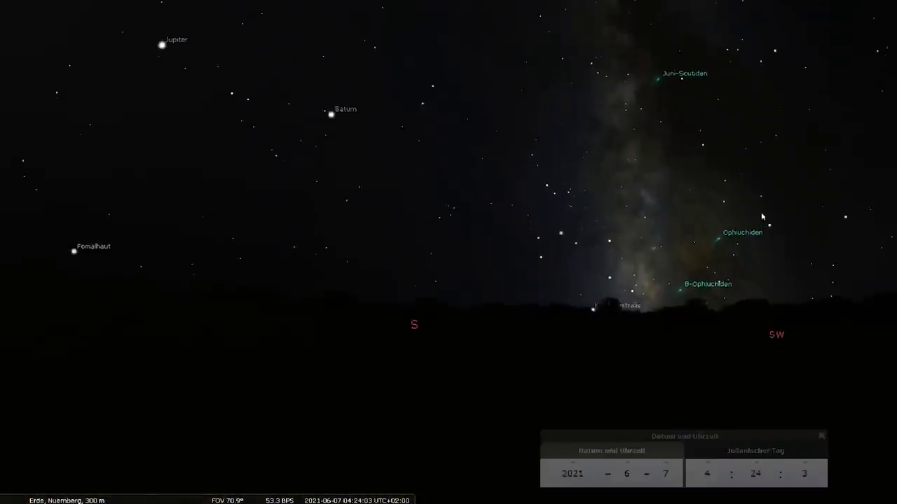
# Show the deep-sky object markers over the Milky Way and hide them again
pyautogui.moveTo(3, 326)
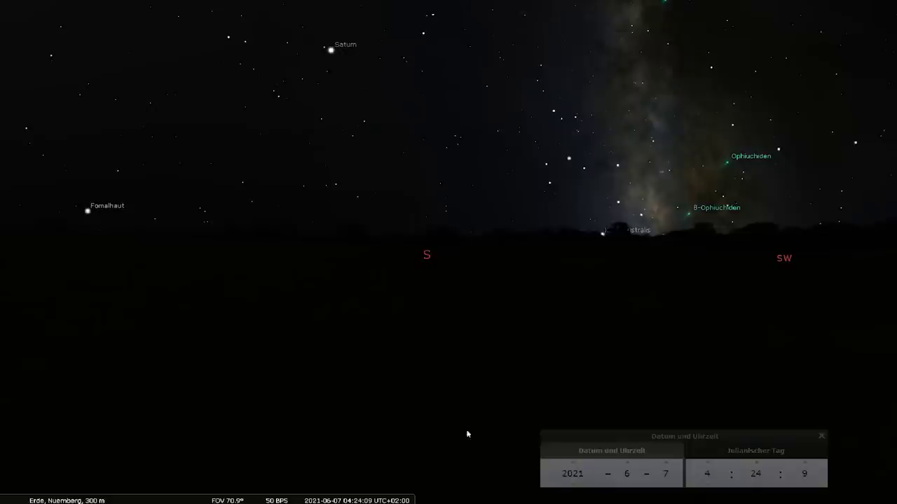
pyautogui.moveTo(228, 500)
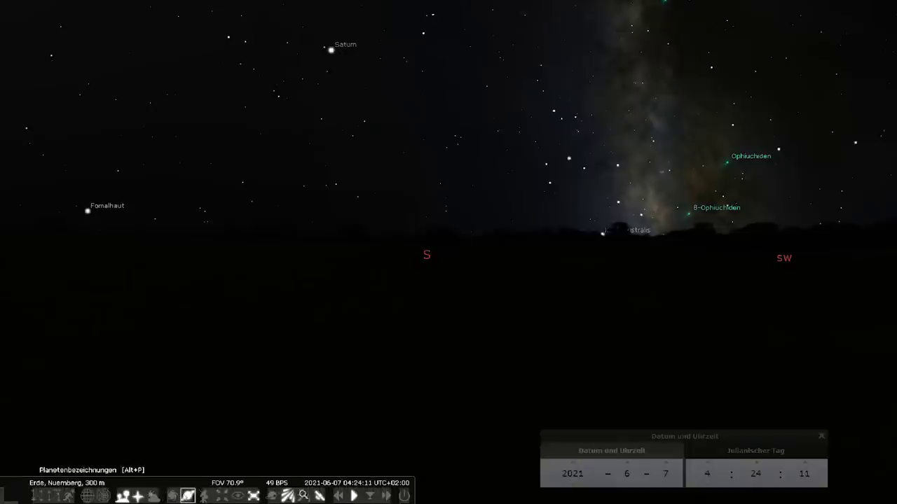
pyautogui.click(172, 496)
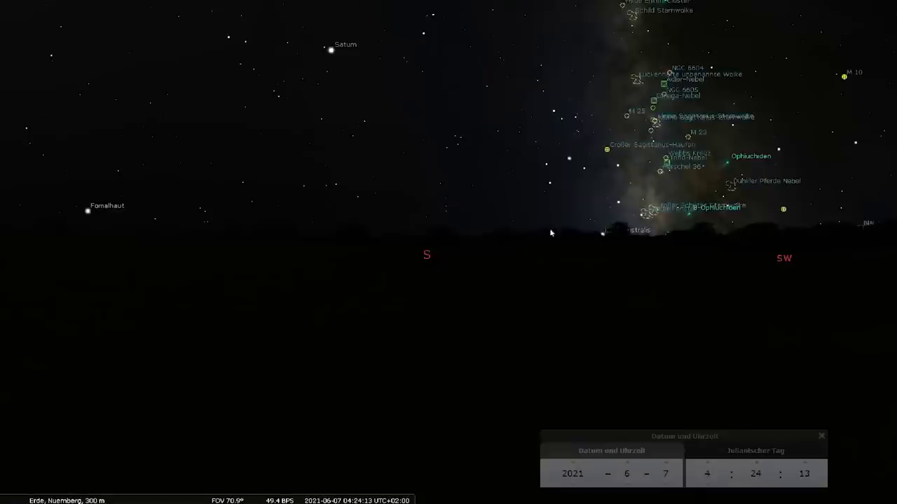
pyautogui.moveTo(210, 499)
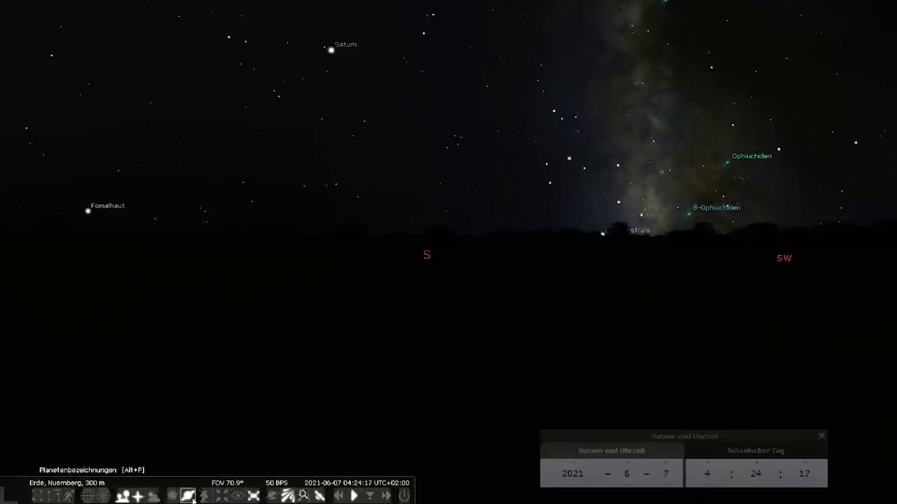
# Turn the atmosphere back on and shift the view toward the southeastern horizon
pyautogui.click(153, 496)
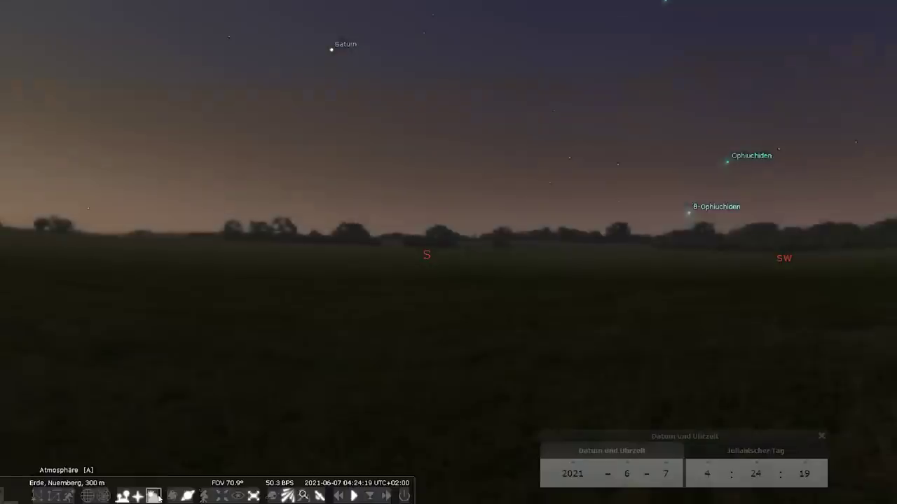
pyautogui.moveTo(484, 270); pyautogui.dragTo(546, 240)
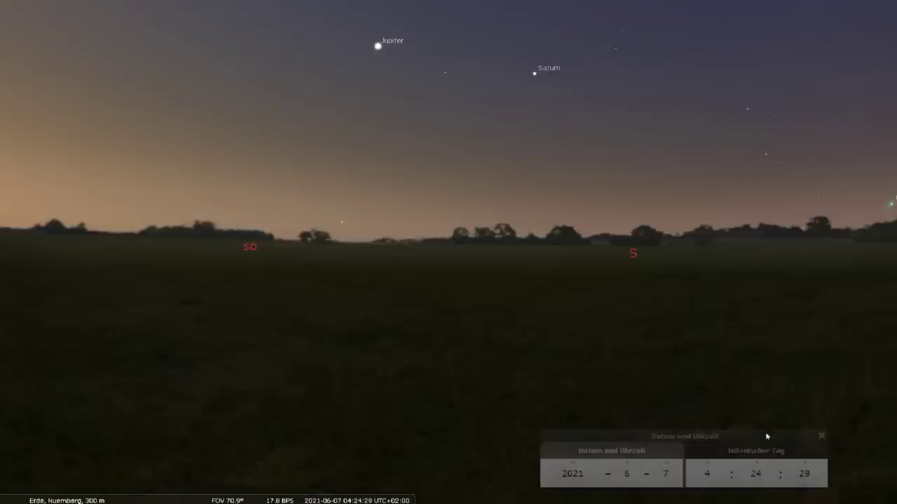
pyautogui.moveTo(370, 495)
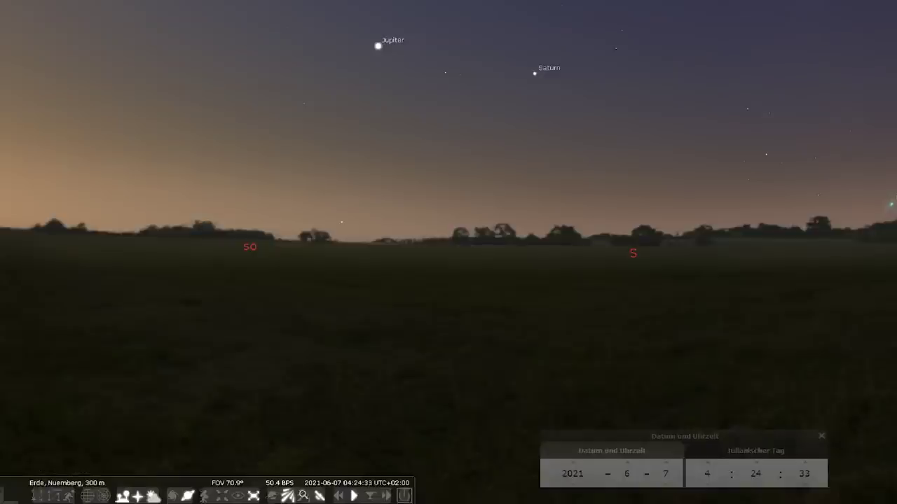
# View the sky and viewing options window, close it, and quit Stellarium
pyautogui.moveTo(15, 299)
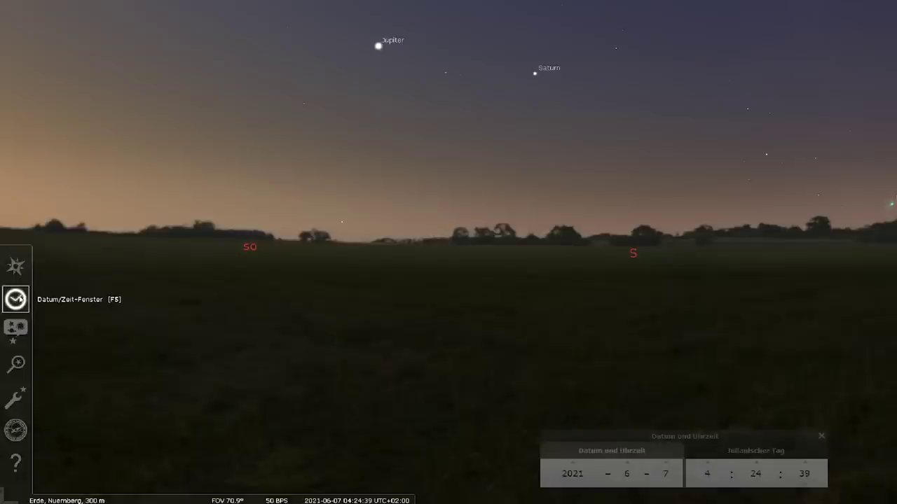
pyautogui.click(21, 327)
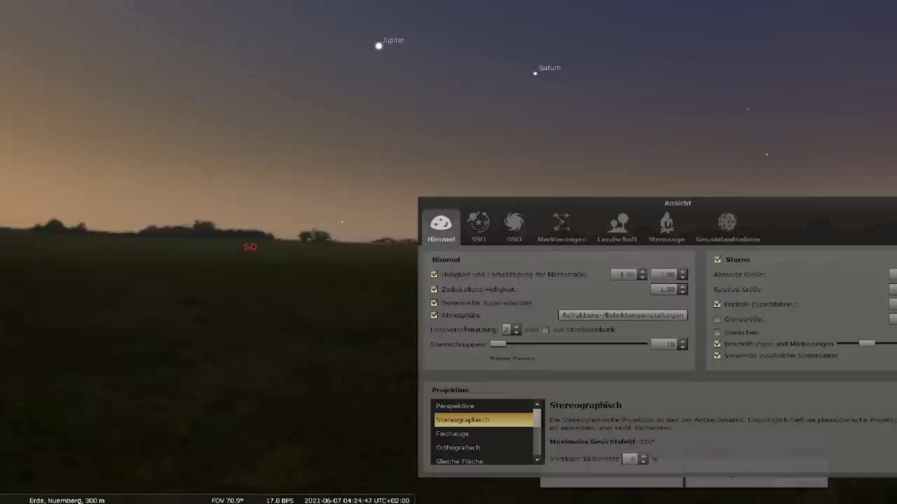
pyautogui.press('F4')
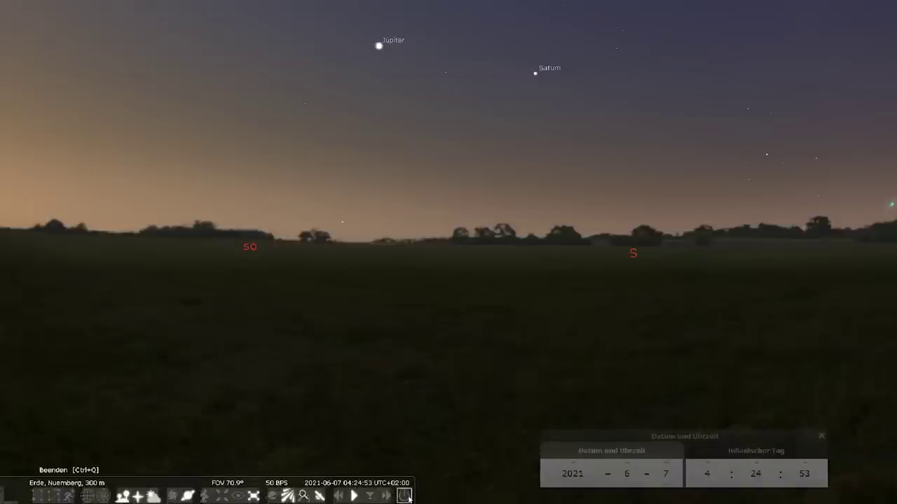
pyautogui.click(405, 496)
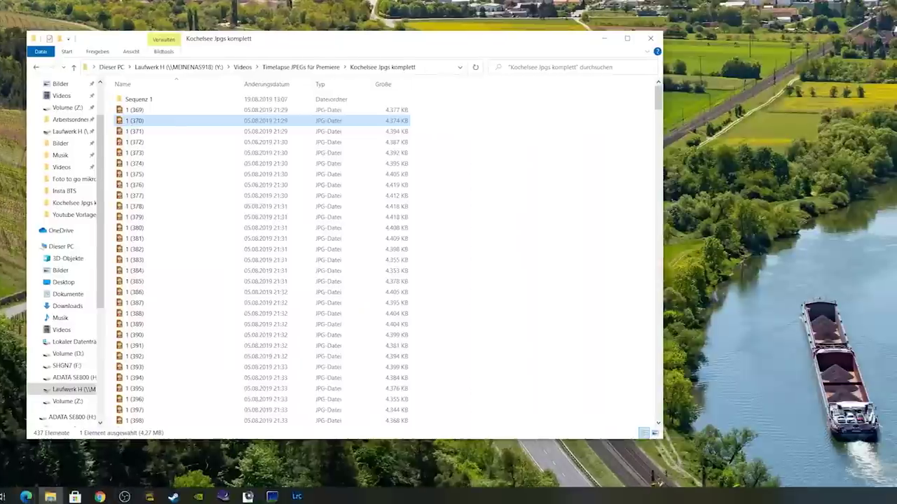
# Switch to the second open Sequator window, and show the next Milky Way photo in the Lightroom library for comparison
pyautogui.moveTo(267, 499)
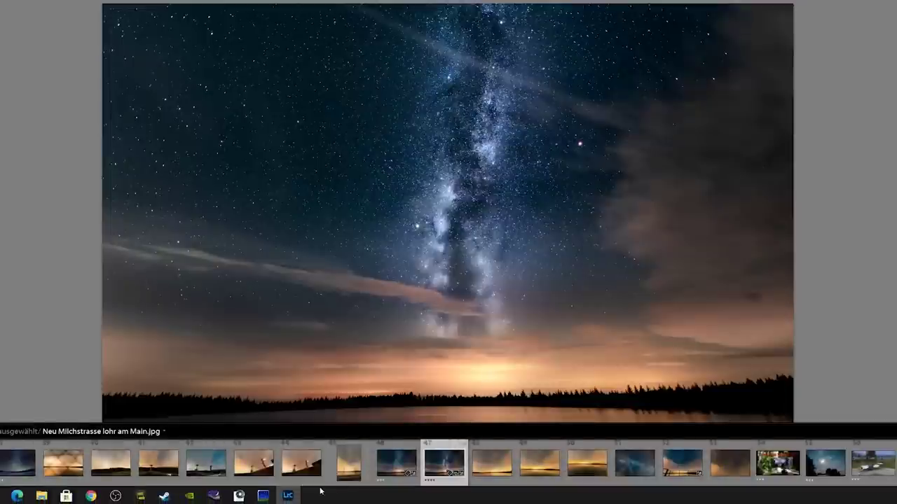
pyautogui.moveTo(263, 495)
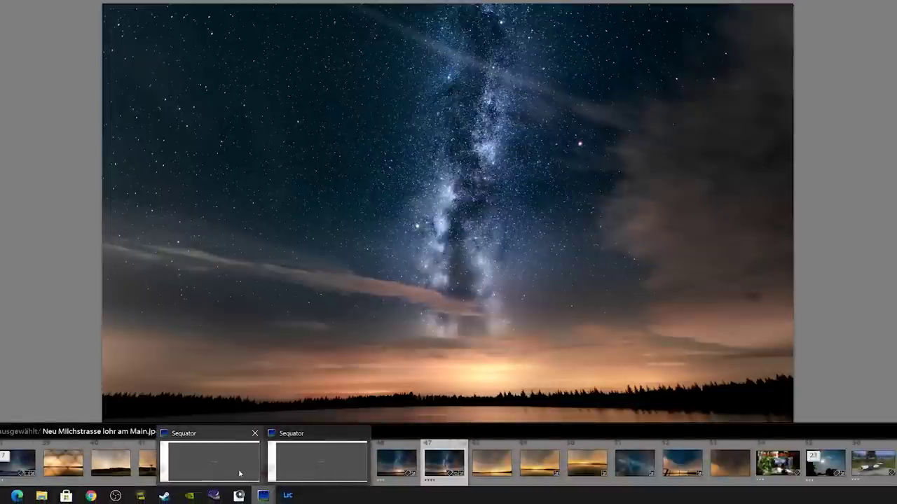
pyautogui.click(316, 463)
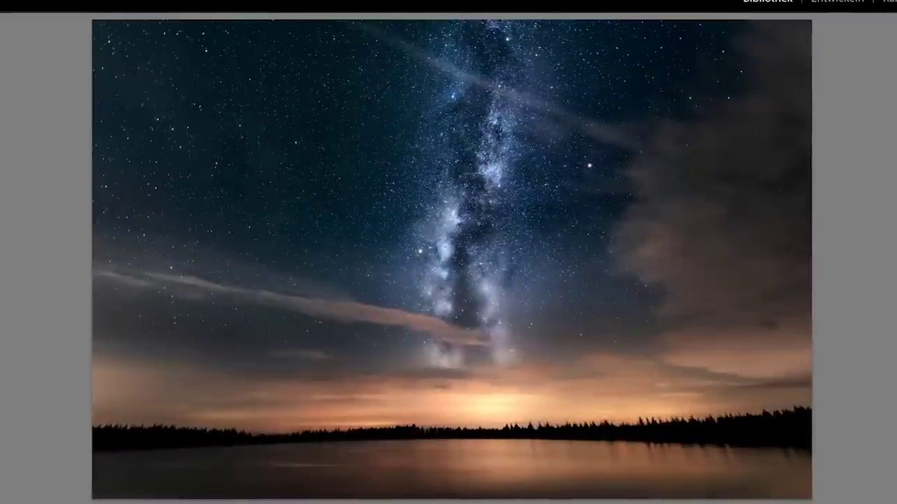
pyautogui.press('Right')
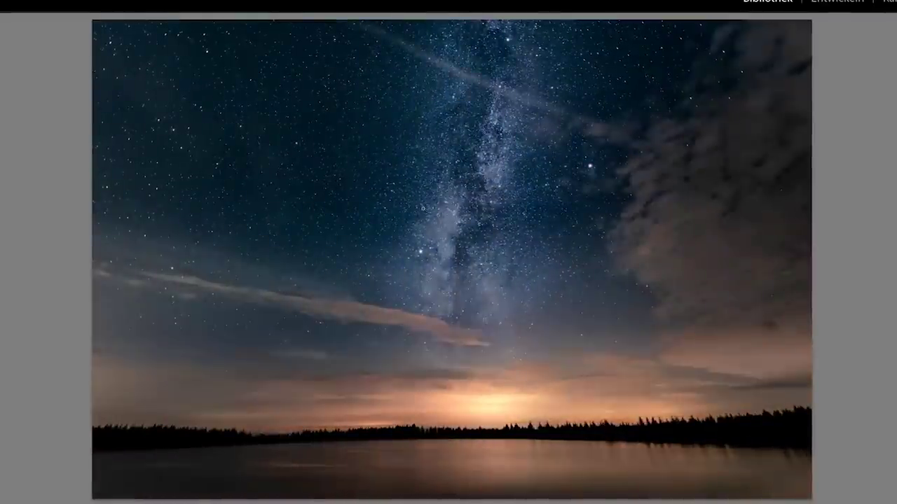